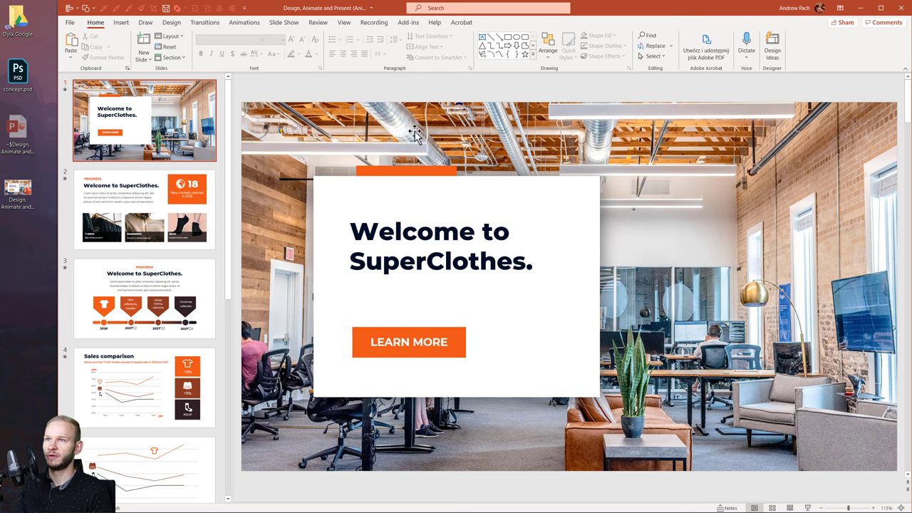
Step: Show the Animation Pane listing the title slide's four animations, Rectangle 9 through Rectangle 11
{"action": "left_click", "coordinate": [245, 22]}
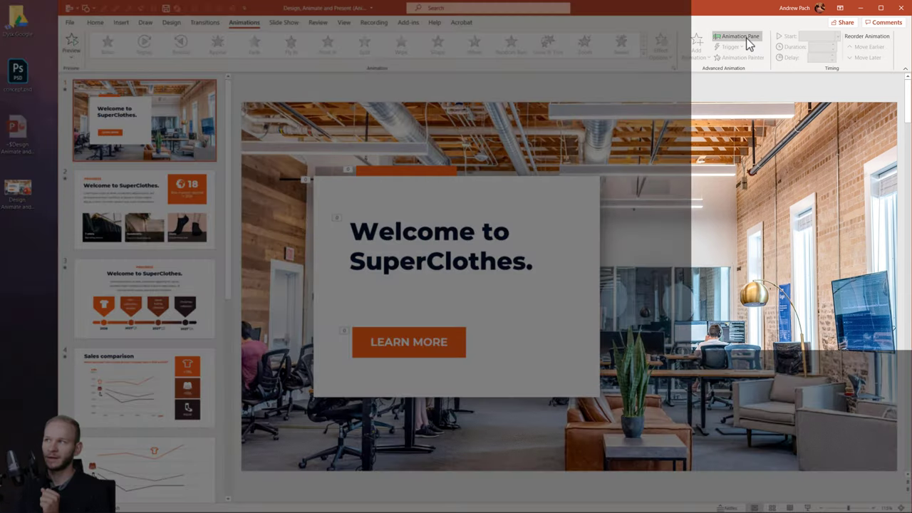
{"action": "left_click", "coordinate": [745, 39]}
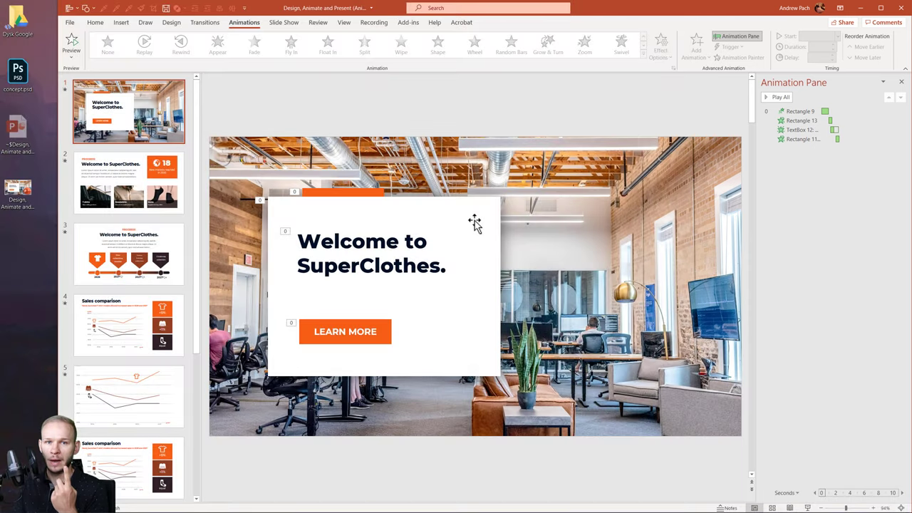
Step: Check the title slide's Fade transition: duration 00.70, auto-advancing after 00:04.00
{"action": "left_click", "coordinate": [212, 25]}
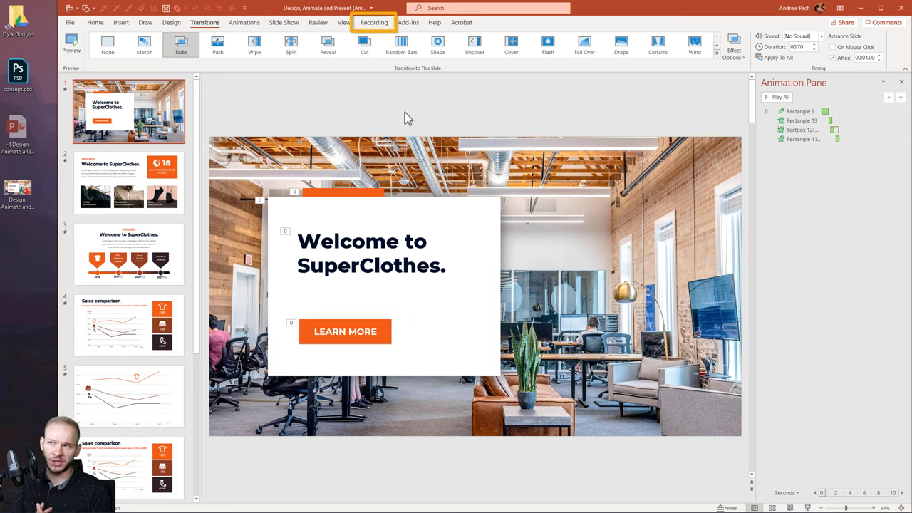
Step: Launch Record Slide Show from the Recording tab in the new blank presentation
{"action": "left_click", "coordinate": [378, 25]}
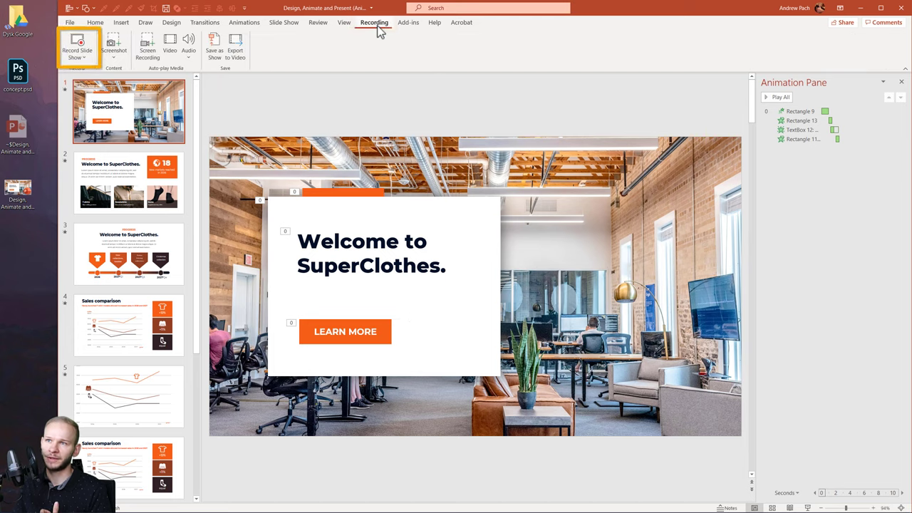
{"action": "left_click", "coordinate": [78, 57]}
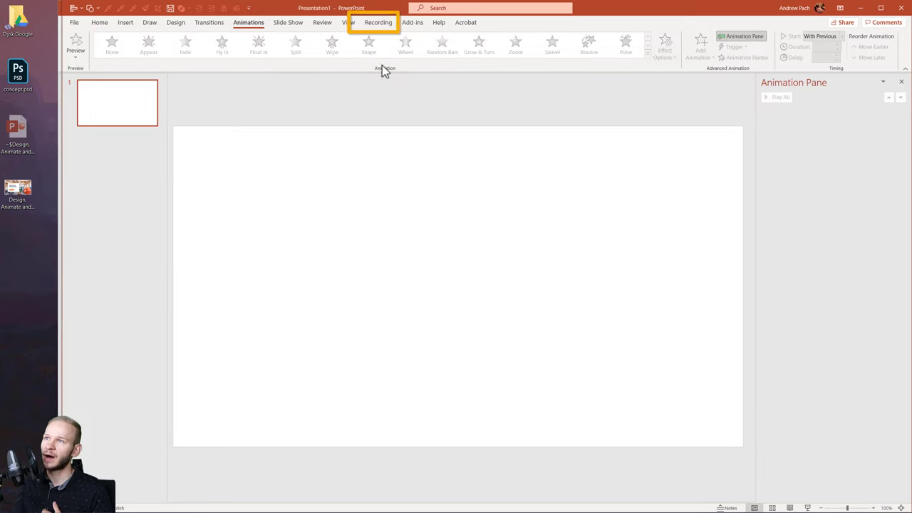
{"action": "left_click", "coordinate": [384, 24]}
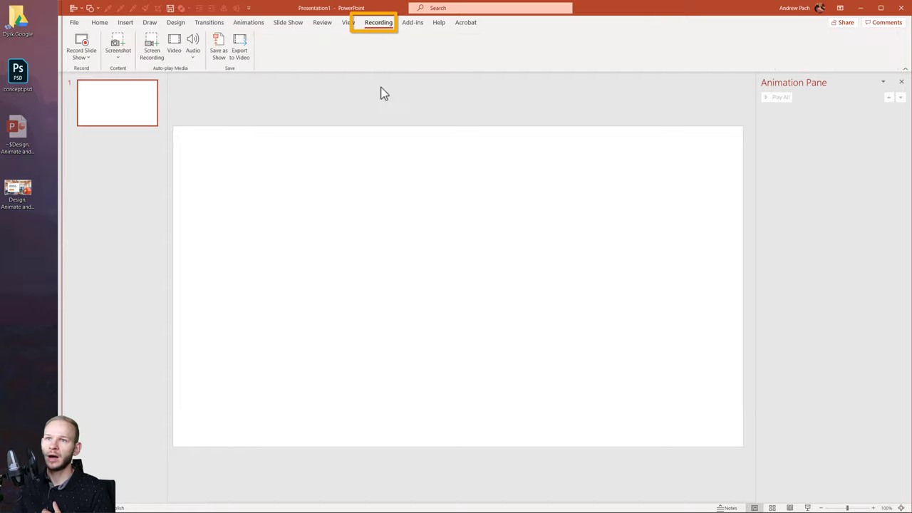
{"action": "left_click", "coordinate": [80, 42]}
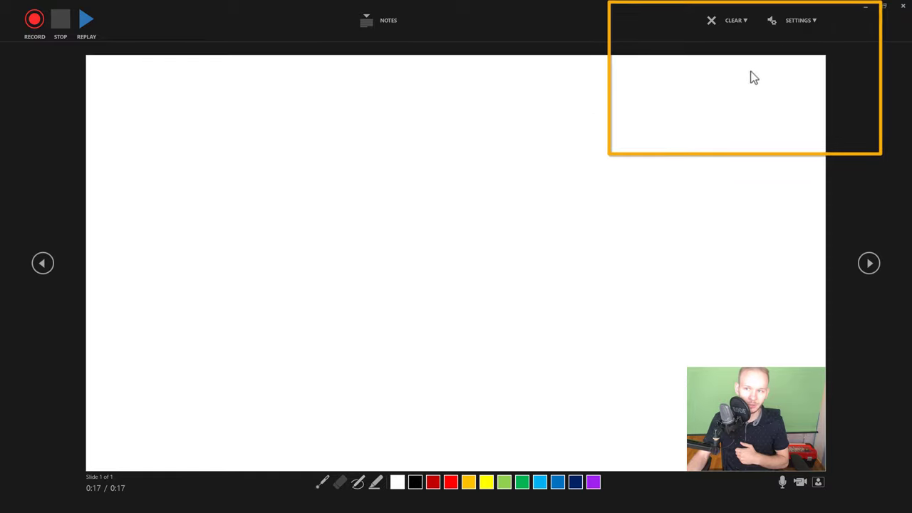
{"action": "left_click", "coordinate": [798, 21]}
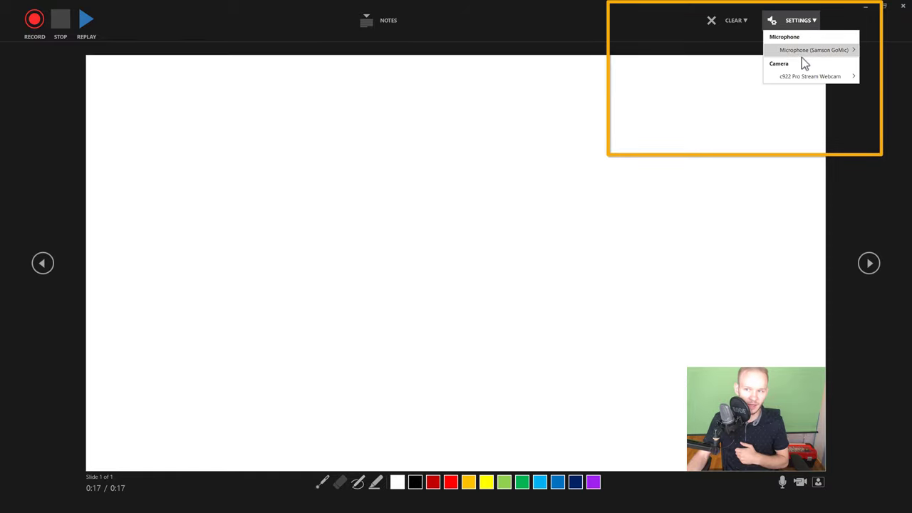
{"action": "mouse_move", "coordinate": [802, 56]}
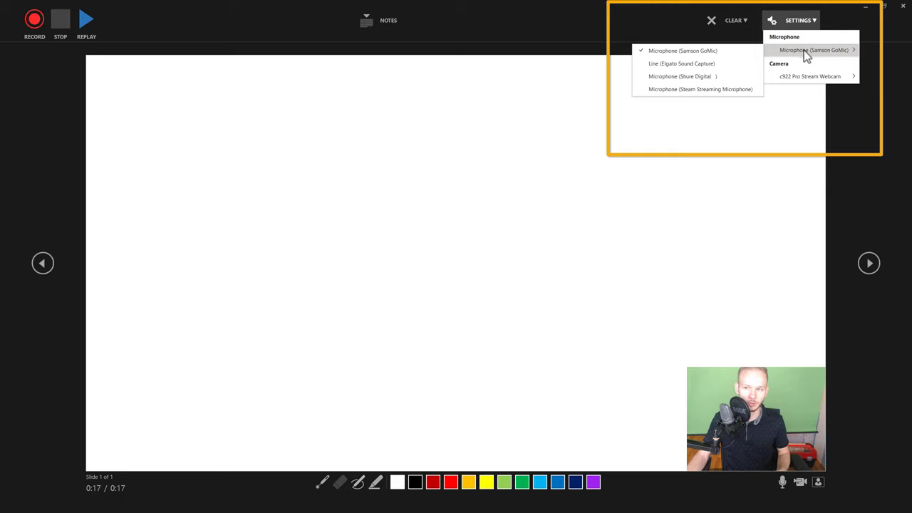
{"action": "left_click", "coordinate": [804, 49]}
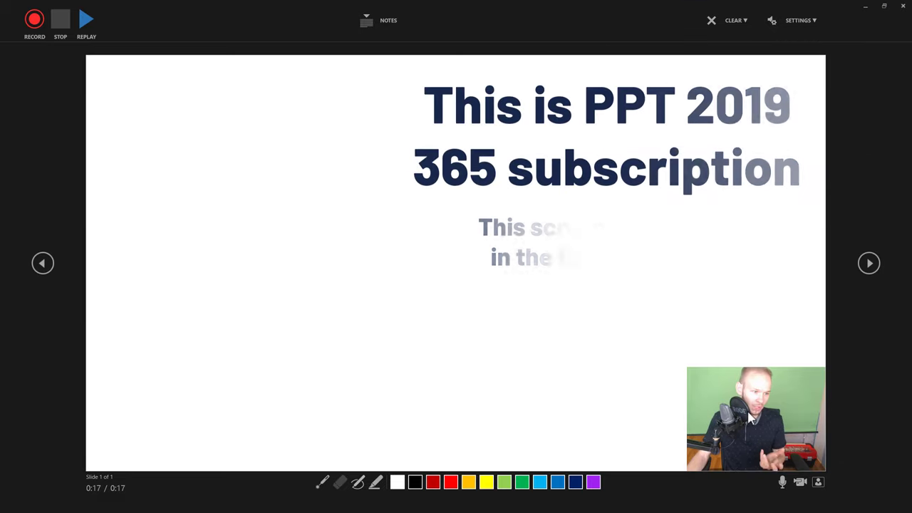
{"action": "left_click", "coordinate": [808, 23]}
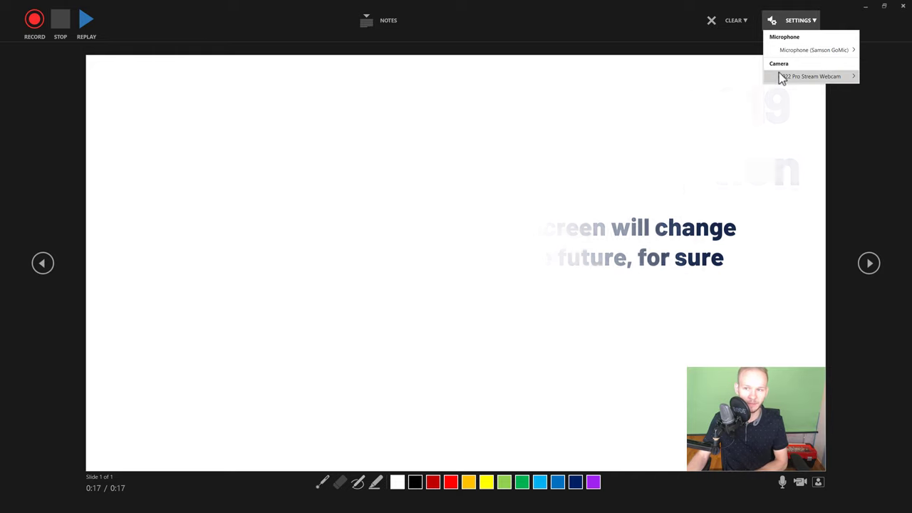
{"action": "mouse_move", "coordinate": [784, 77]}
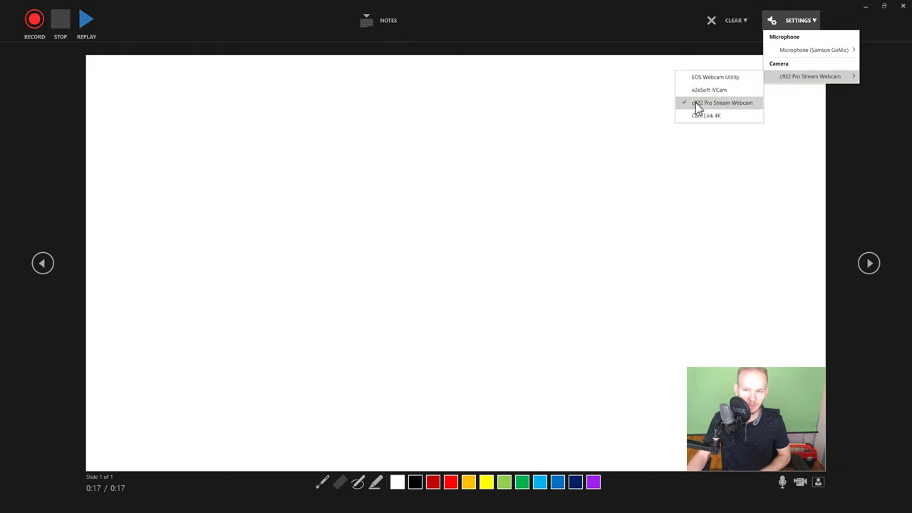
{"action": "left_click", "coordinate": [869, 142]}
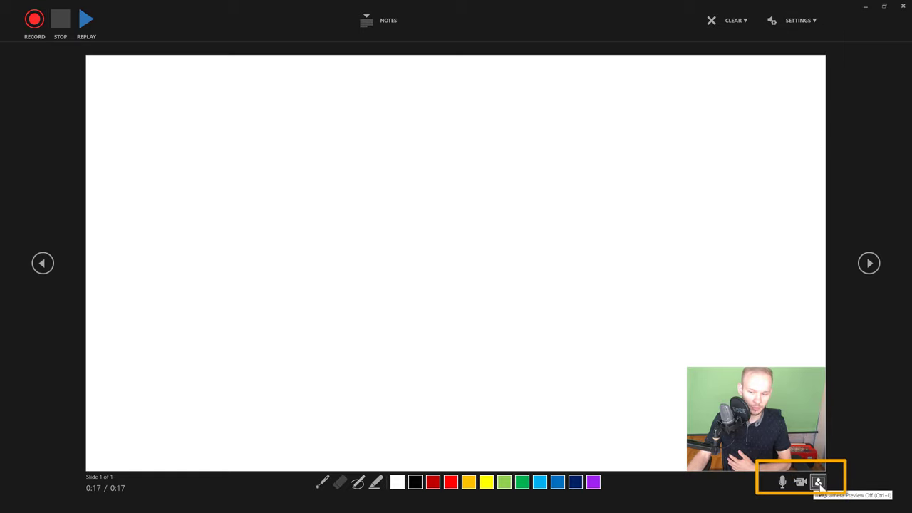
{"action": "left_click", "coordinate": [820, 484]}
{"action": "left_click", "coordinate": [820, 484]}
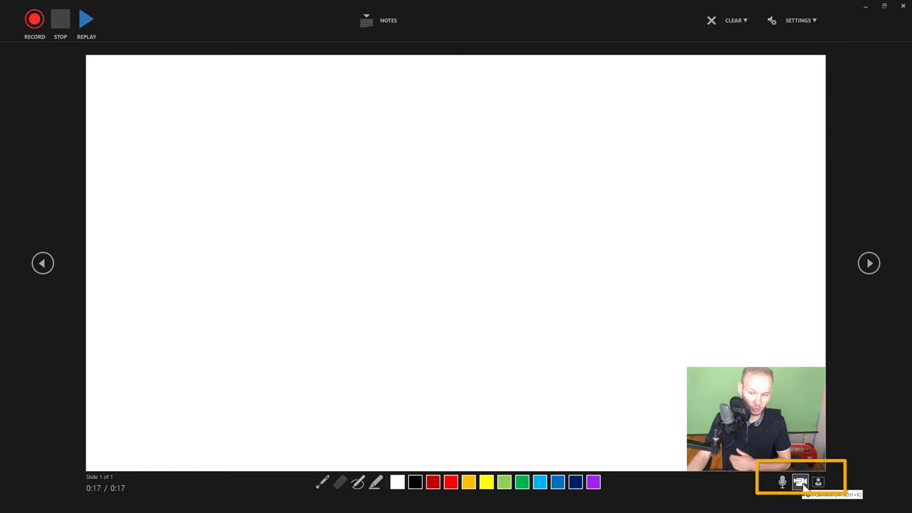
{"action": "left_click", "coordinate": [801, 483]}
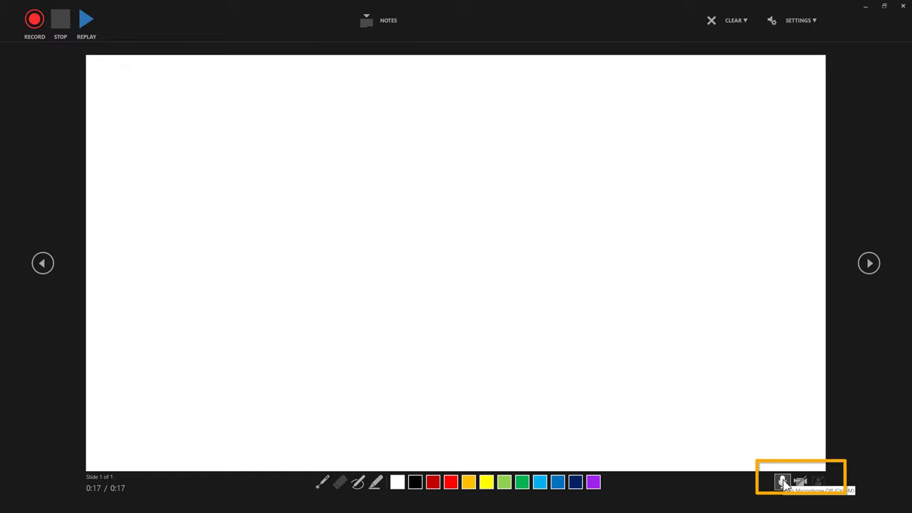
{"action": "left_click", "coordinate": [800, 483]}
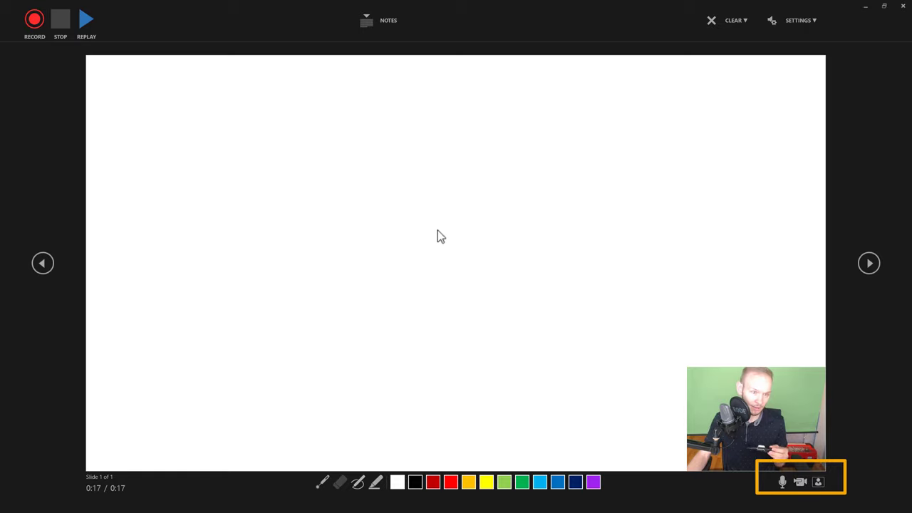
Step: Record an 18-second webcam take while drawing a red zigzag inside a loop, then close the recorder
{"action": "left_click", "coordinate": [35, 22]}
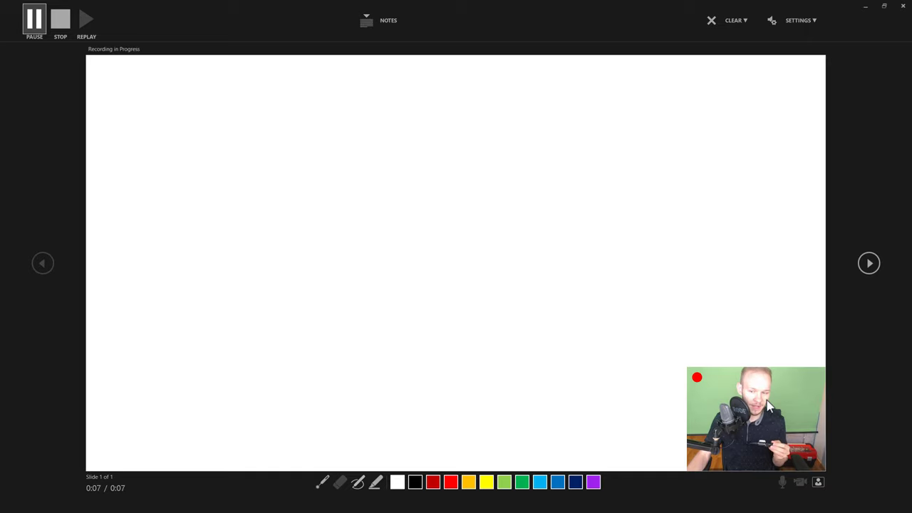
{"action": "left_click", "coordinate": [452, 485]}
{"action": "mouse_move", "coordinate": [246, 109]}
{"action": "left_mouse_down"}
{"action": "mouse_move", "coordinate": [356, 286]}
{"action": "mouse_move", "coordinate": [410, 133]}
{"action": "mouse_move", "coordinate": [149, 173]}
{"action": "mouse_move", "coordinate": [440, 353]}
{"action": "mouse_move", "coordinate": [491, 151]}
{"action": "left_mouse_up"}
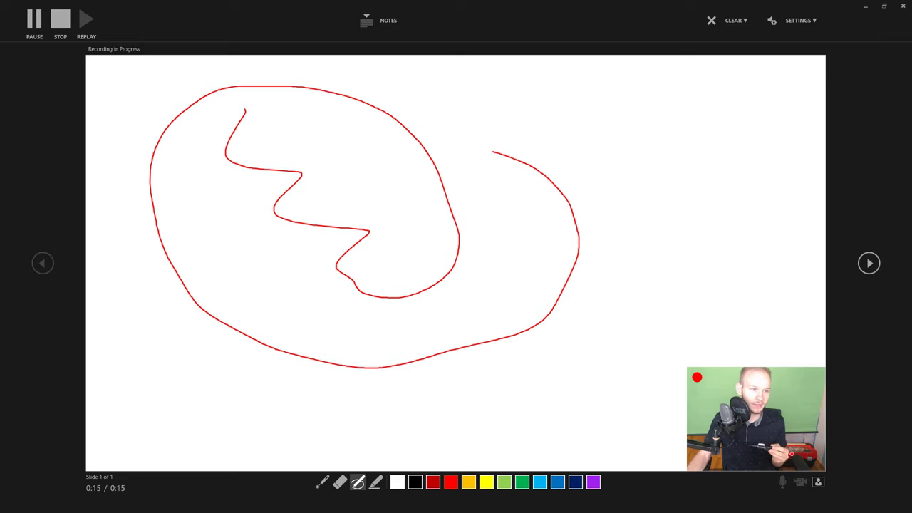
{"action": "left_click", "coordinate": [61, 23]}
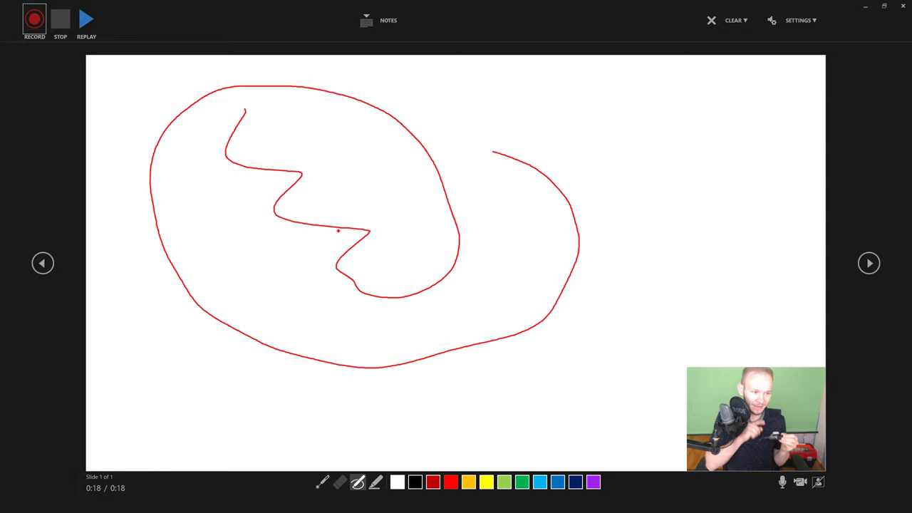
{"action": "left_click", "coordinate": [903, 6]}
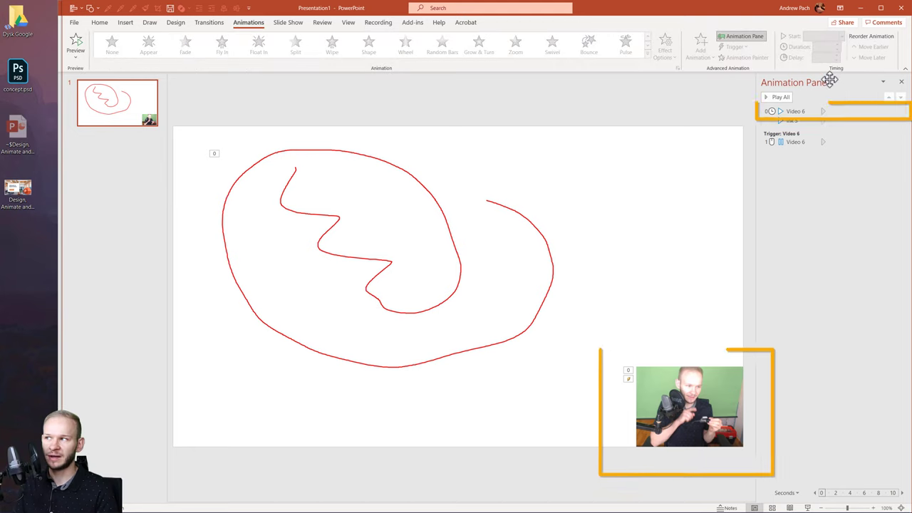
Step: Review Video 6 and Ink 5 animation timing and the slide's 00:18.39 auto-advance
{"action": "left_click", "coordinate": [809, 111]}
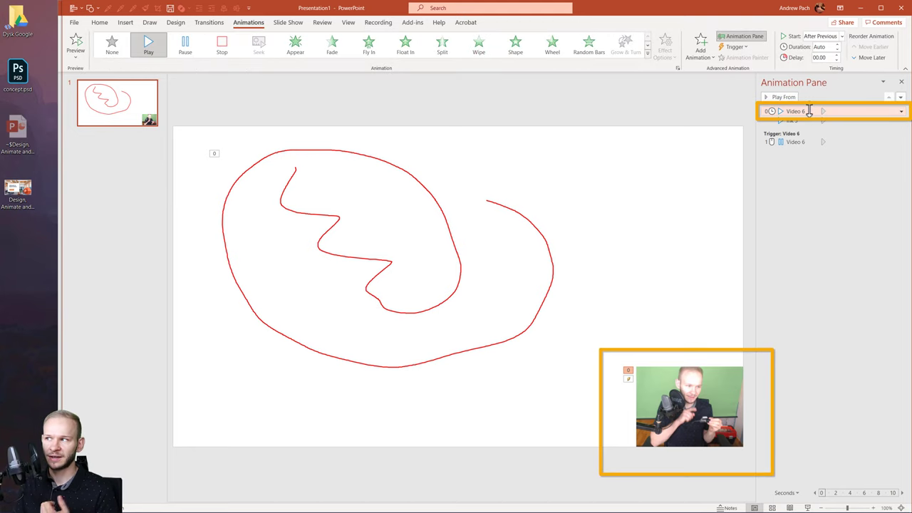
{"action": "mouse_move", "coordinate": [662, 410]}
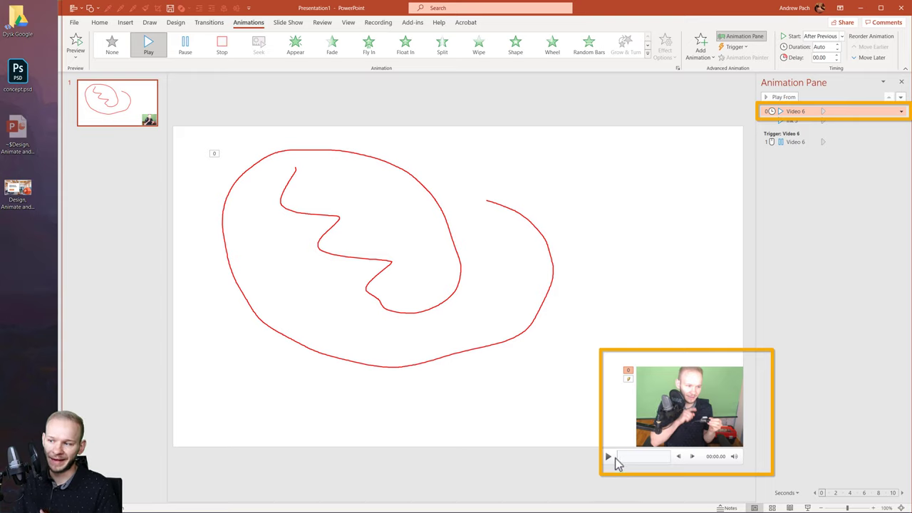
{"action": "left_click", "coordinate": [793, 121]}
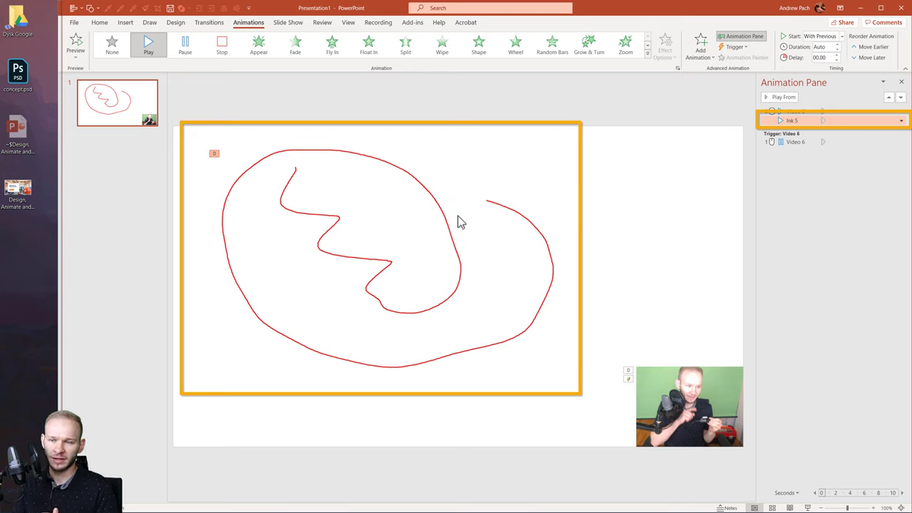
{"action": "mouse_move", "coordinate": [674, 412]}
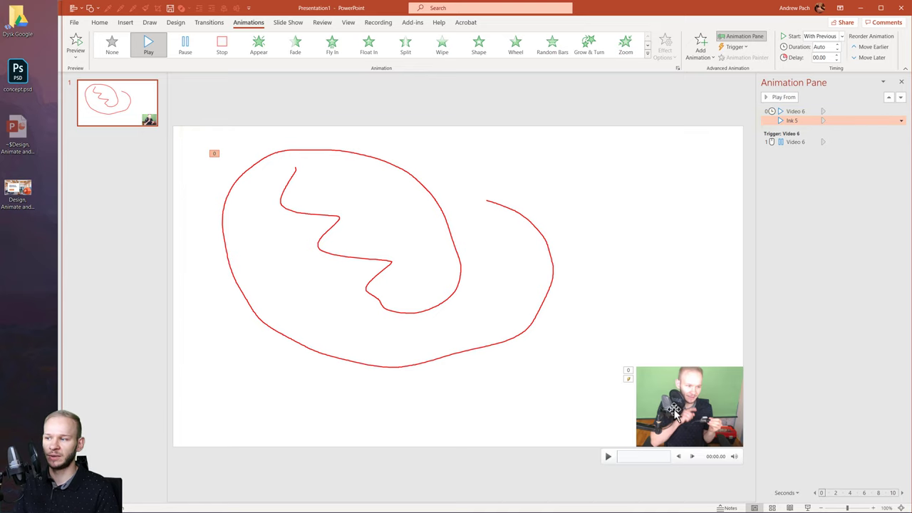
{"action": "left_click", "coordinate": [210, 22]}
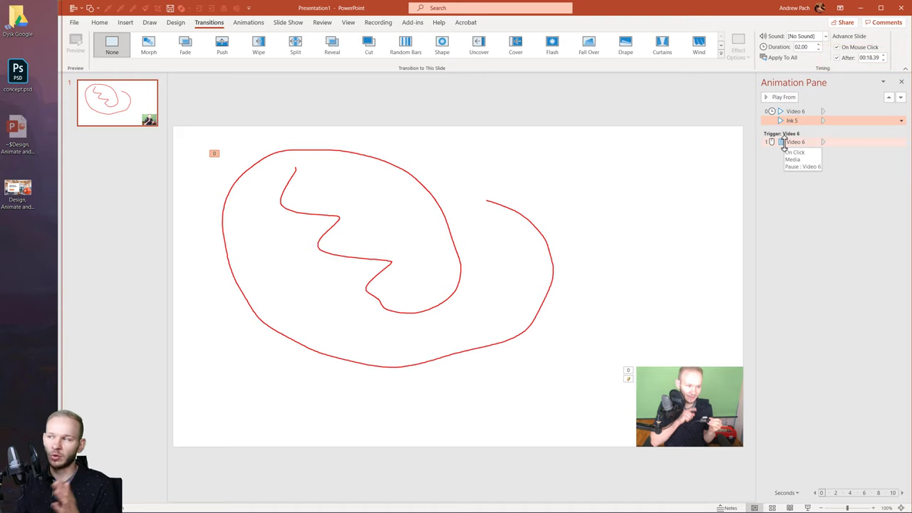
{"action": "mouse_move", "coordinate": [693, 439]}
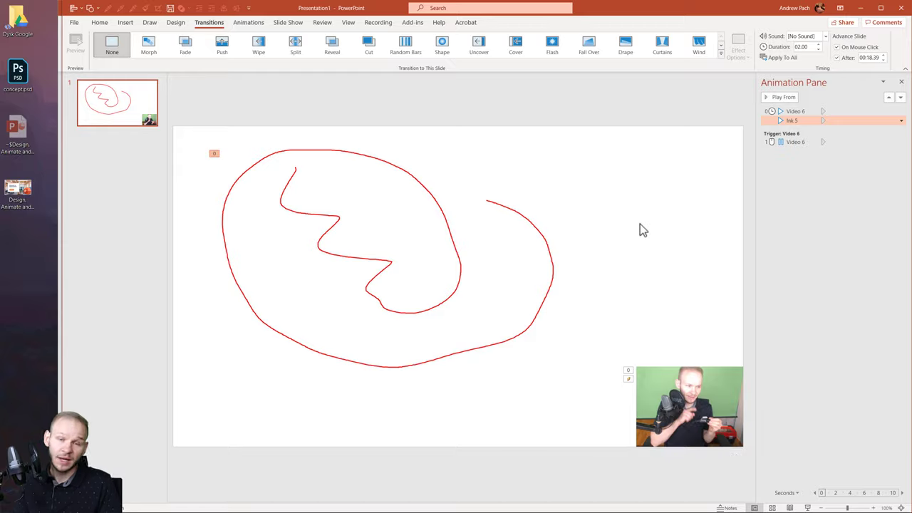
Step: Play the recorded slide full screen with F5 to see the red ink and webcam video
{"action": "key", "text": "F5"}
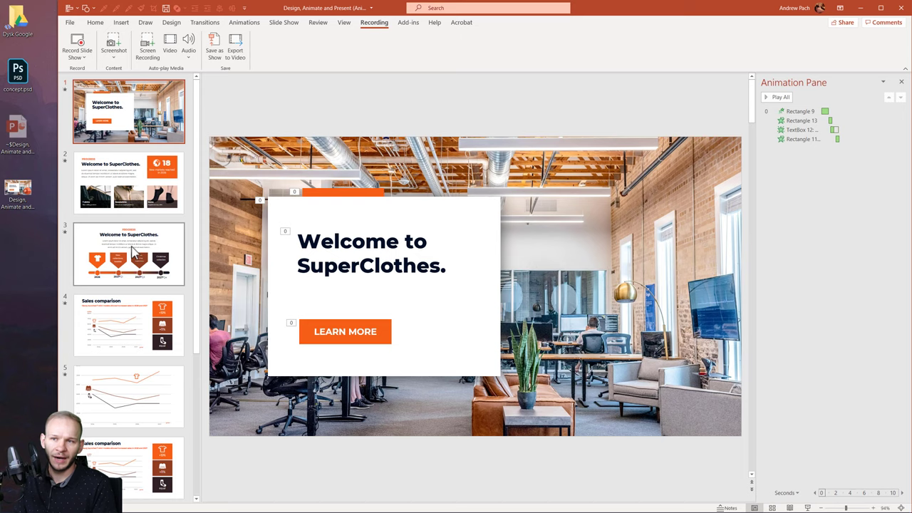
{"action": "left_click", "coordinate": [128, 253]}
Step: Look over slides 1 and 2, then go back to the welcome title slide
{"action": "scroll", "coordinate": [140, 366], "scroll_direction": "down", "scroll_amount": 5}
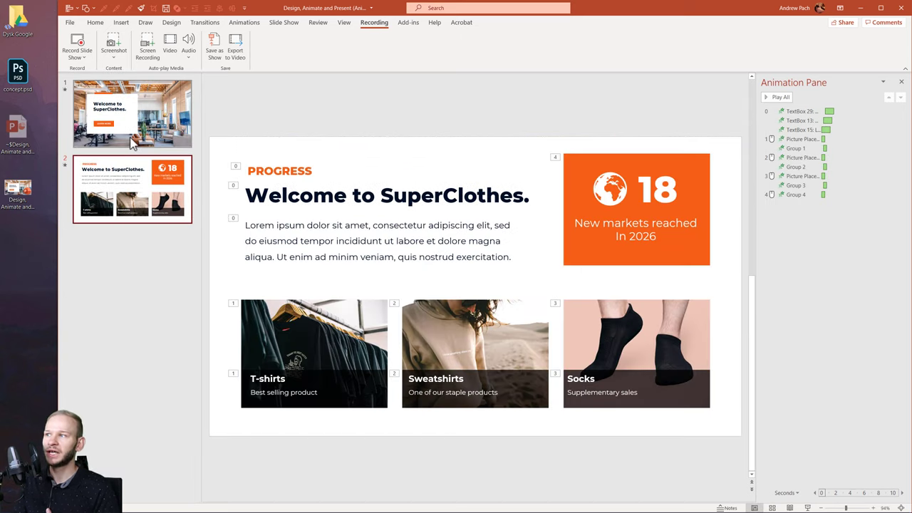
{"action": "left_click", "coordinate": [132, 142]}
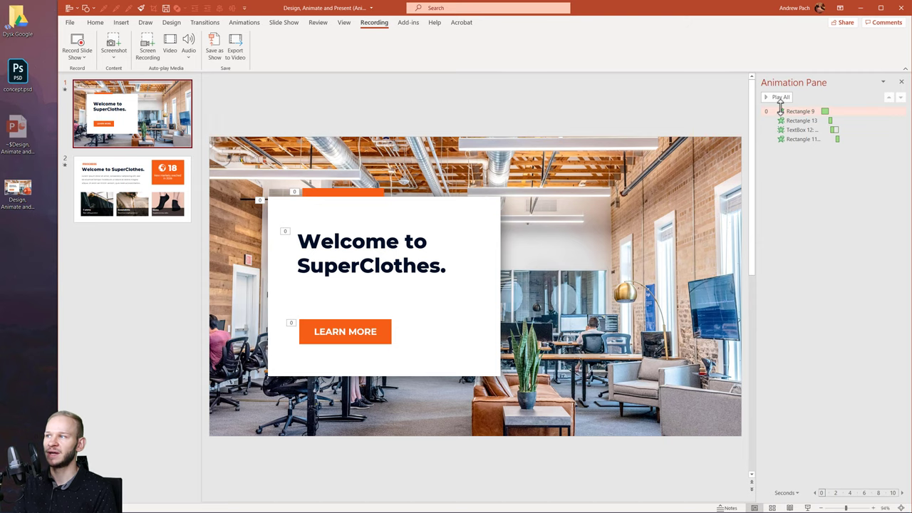
{"action": "left_click", "coordinate": [164, 187]}
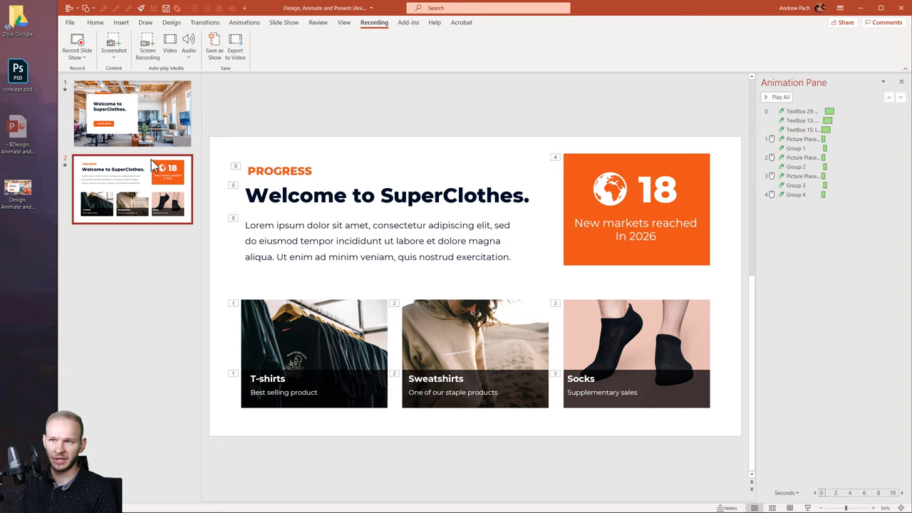
{"action": "key", "text": "Up"}
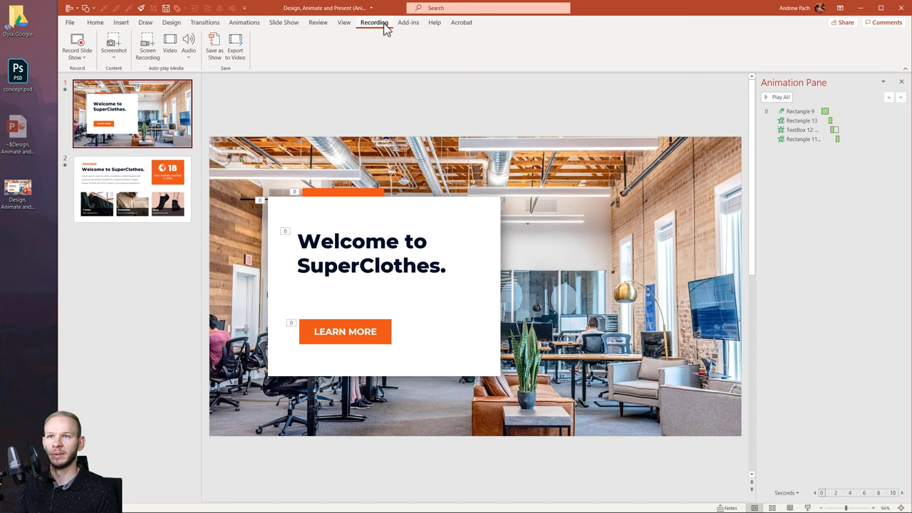
Step: Start a webcam recording and underline 'Welcome to SuperClothes.' in yellow highlighter
{"action": "left_click", "coordinate": [77, 44]}
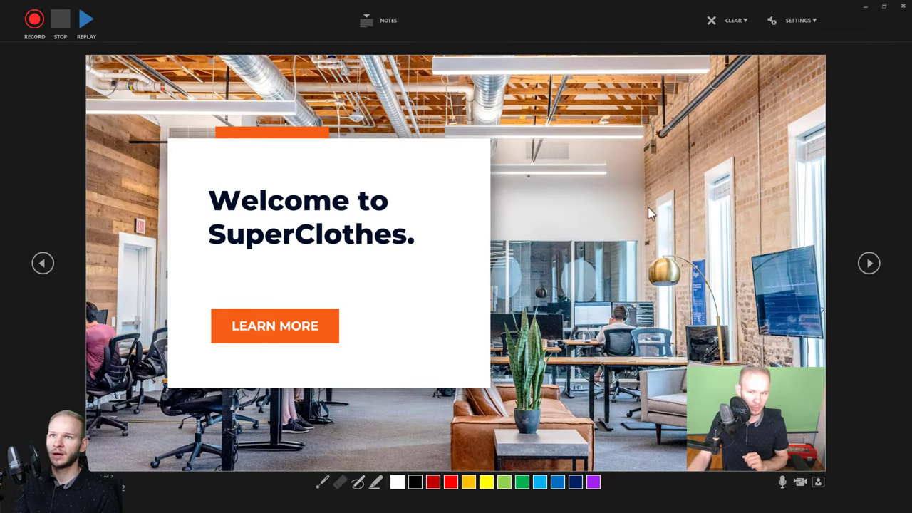
{"action": "left_click", "coordinate": [33, 19]}
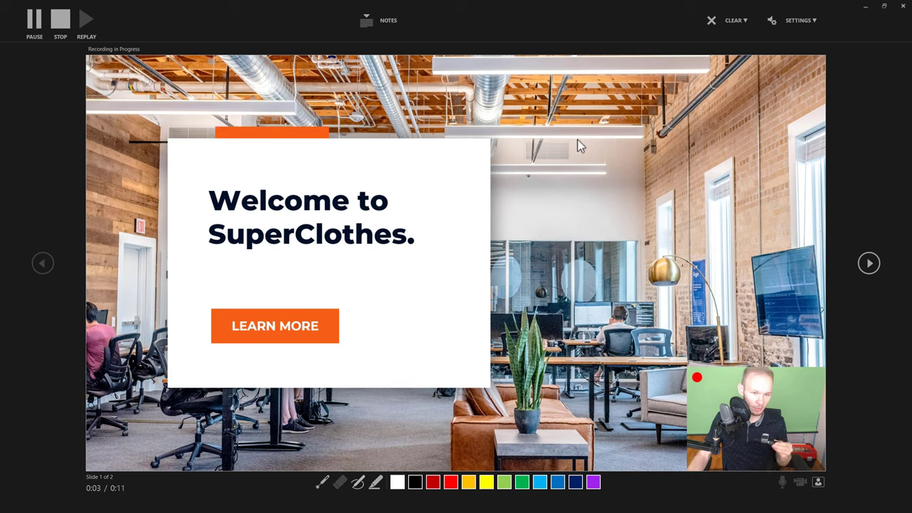
{"action": "left_click", "coordinate": [469, 484]}
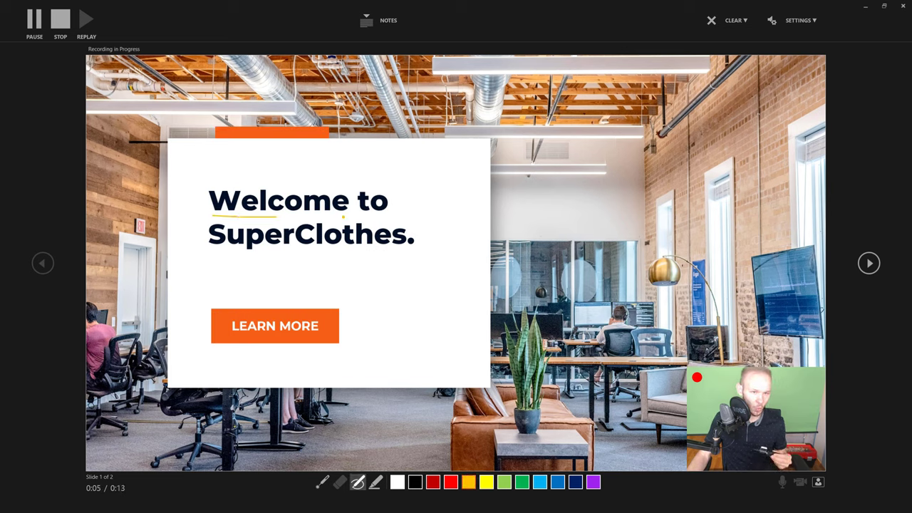
{"action": "left_click_drag", "start_coordinate": [343, 217], "coordinate": [418, 213]}
{"action": "left_click_drag", "start_coordinate": [195, 250], "coordinate": [442, 254]}
Step: Advance through slide 2's T-shirts, Sweatshirts, Socks and 18 new markets reveals, hide the webcam preview, and end
{"action": "key", "text": "Right"}
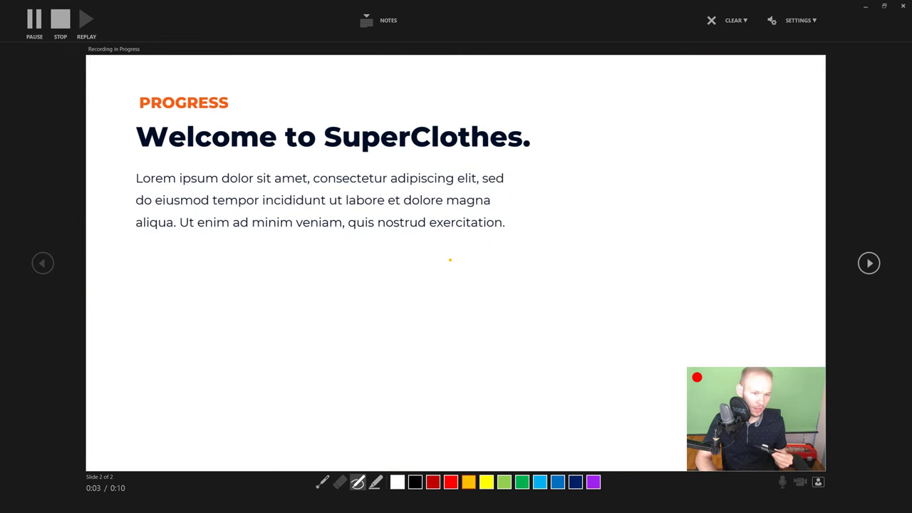
{"action": "key", "text": "Right"}
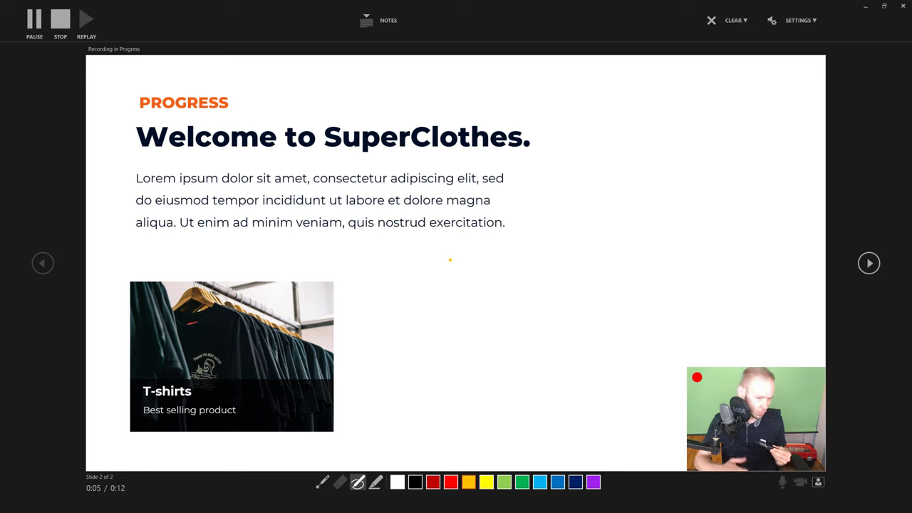
{"action": "key", "text": "Right"}
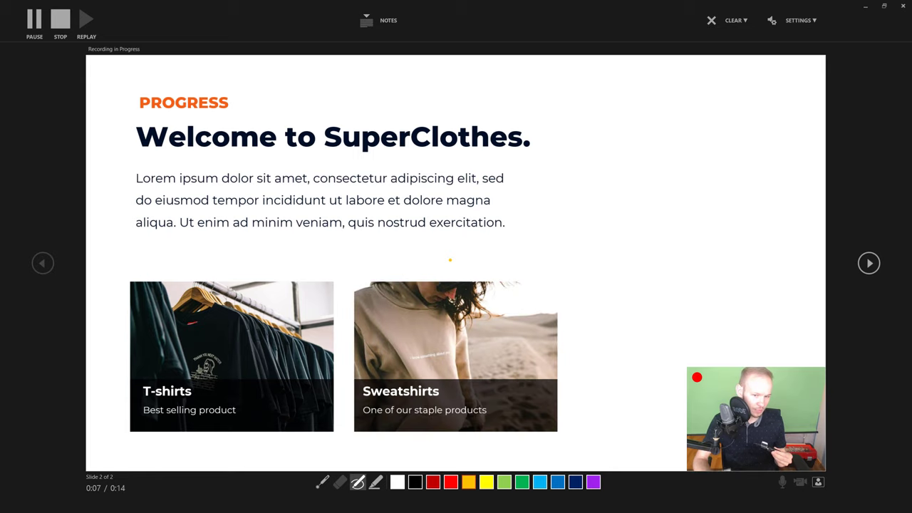
{"action": "key", "text": "Right"}
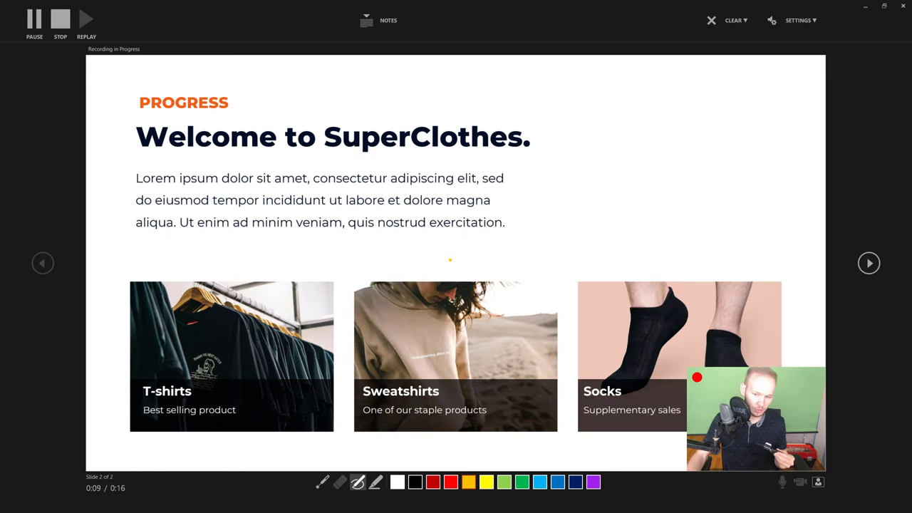
{"action": "left_click", "coordinate": [818, 483]}
{"action": "key", "text": "Right"}
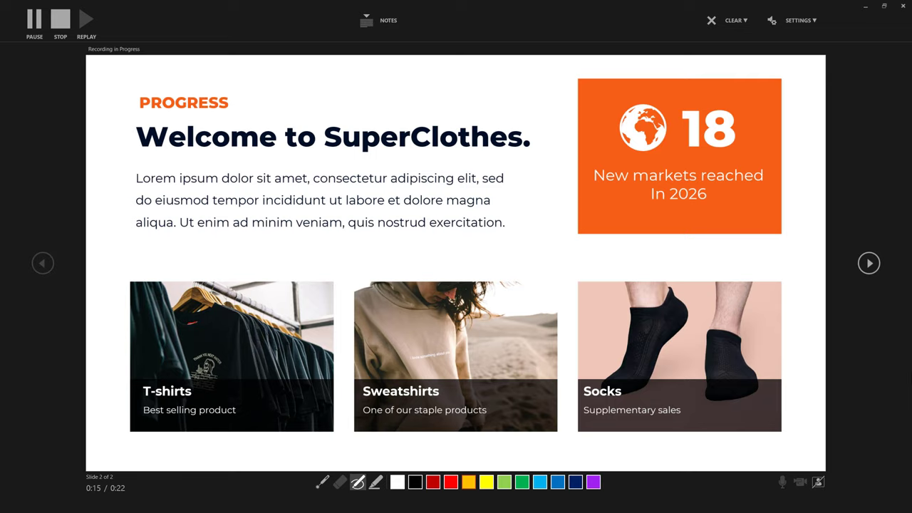
{"action": "key", "text": "Right"}
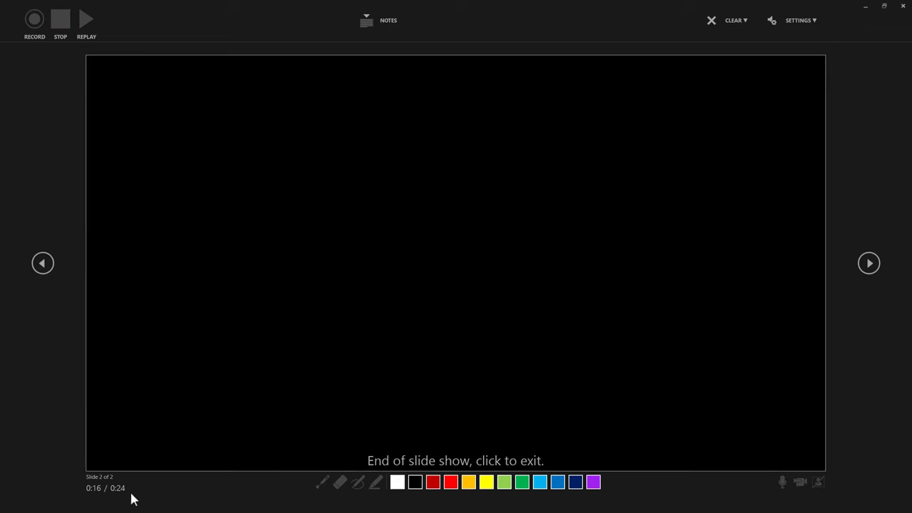
{"action": "left_click", "coordinate": [904, 6]}
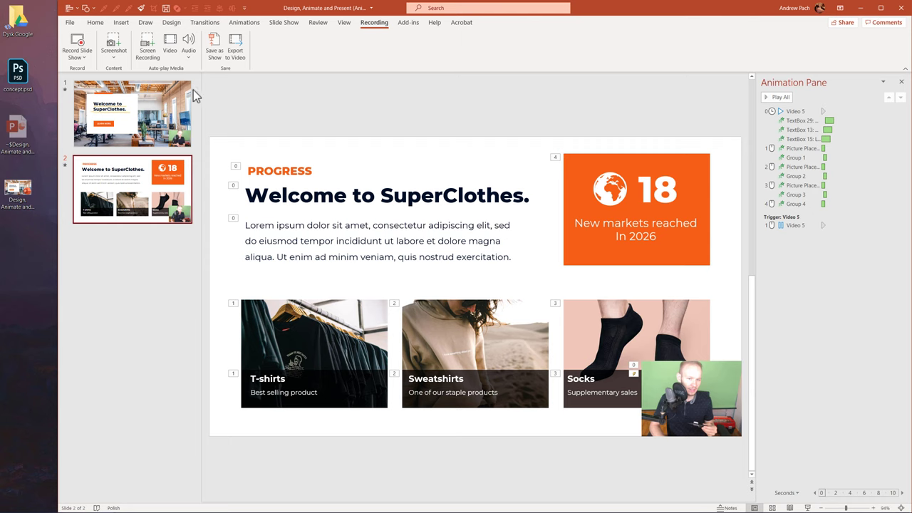
Step: Drag slide 2's Video 5 webcam clip below the slide's bottom edge and deselect it
{"action": "left_click", "coordinate": [182, 99]}
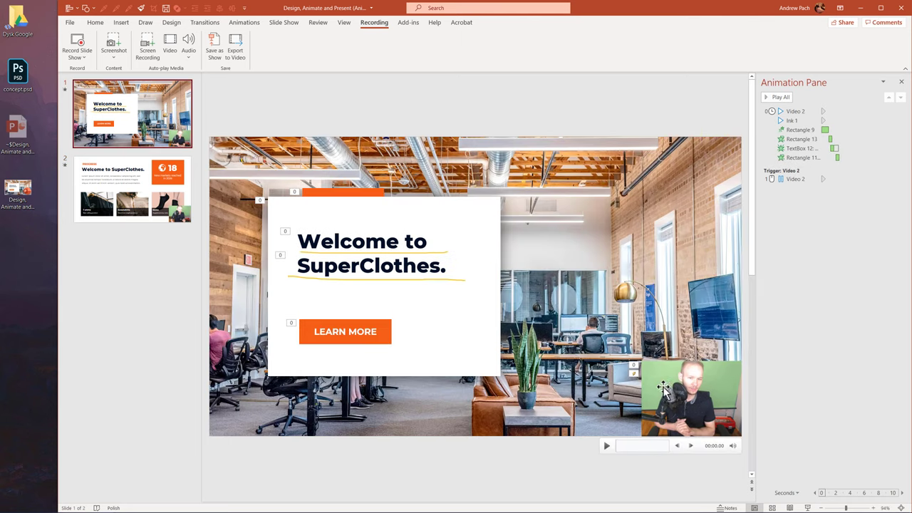
{"action": "left_click", "coordinate": [670, 396]}
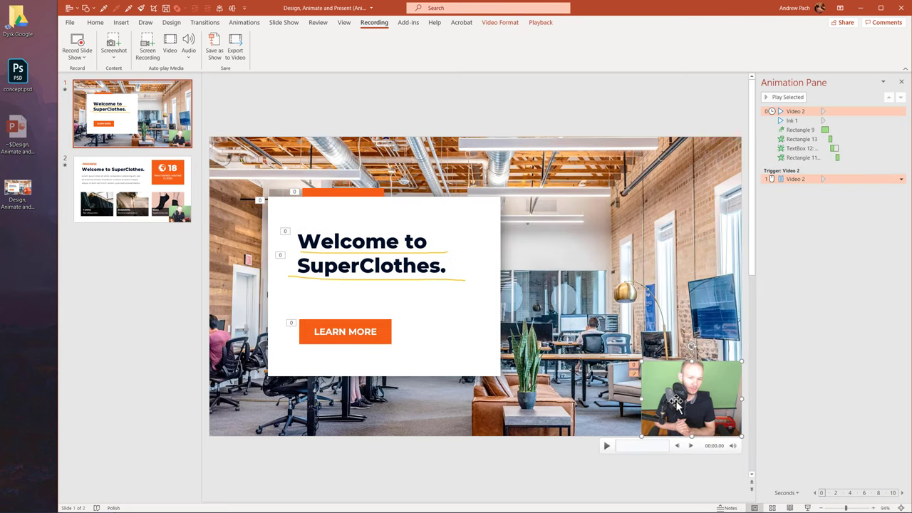
{"action": "key", "text": "Page_Down"}
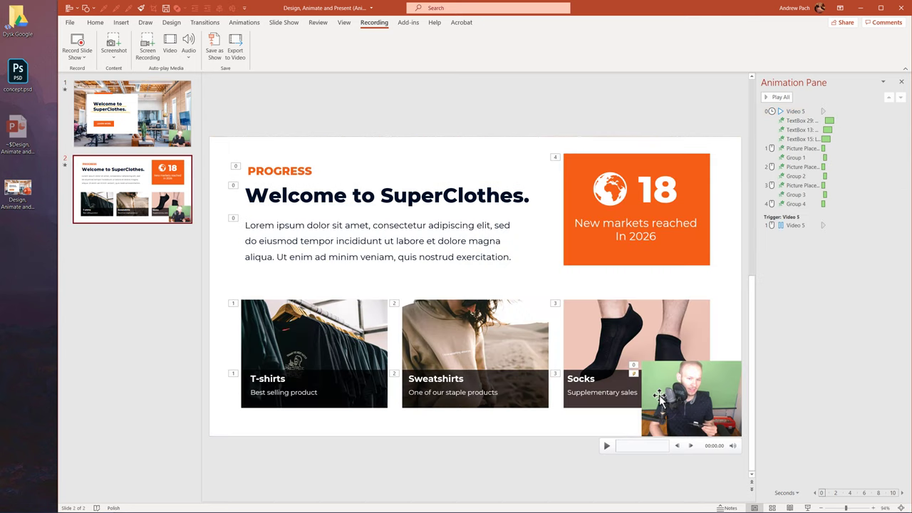
{"action": "left_click", "coordinate": [641, 447]}
{"action": "left_click", "coordinate": [644, 446]}
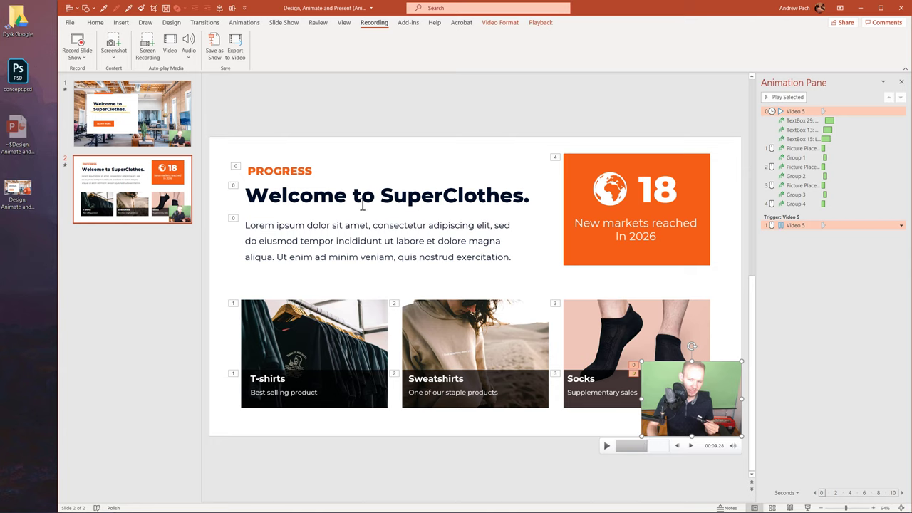
{"action": "left_click_drag", "start_coordinate": [684, 399], "coordinate": [681, 499]}
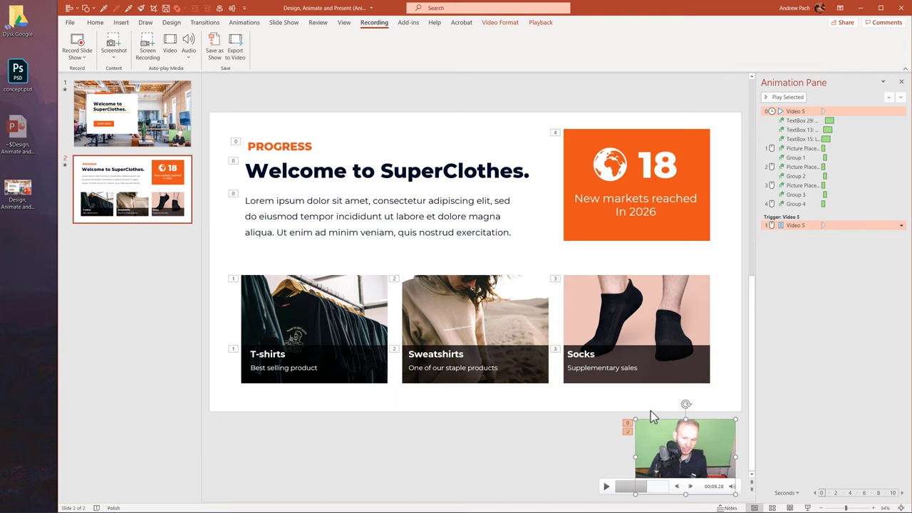
{"action": "left_click", "coordinate": [536, 444]}
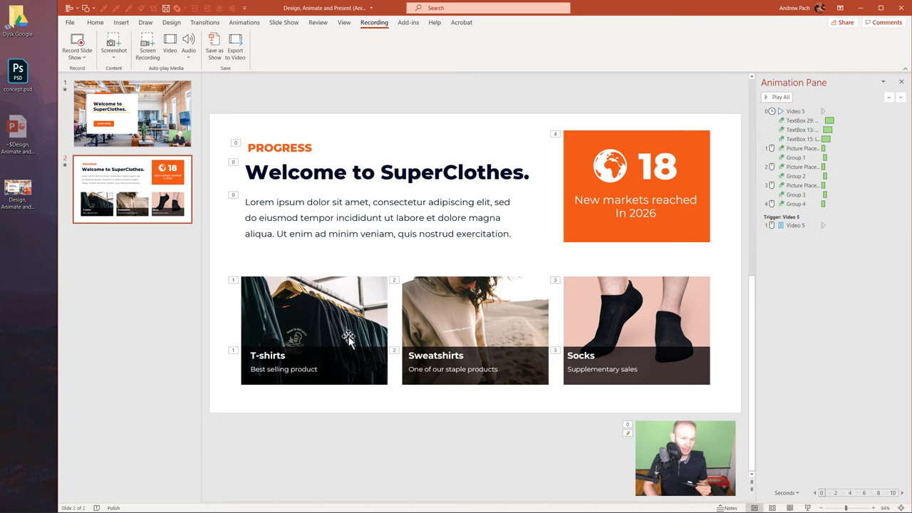
Step: Export the deck as a Full HD video, 'Design, Animate and Present (Animated).mp4', to the Desktop
{"action": "left_click", "coordinate": [211, 24]}
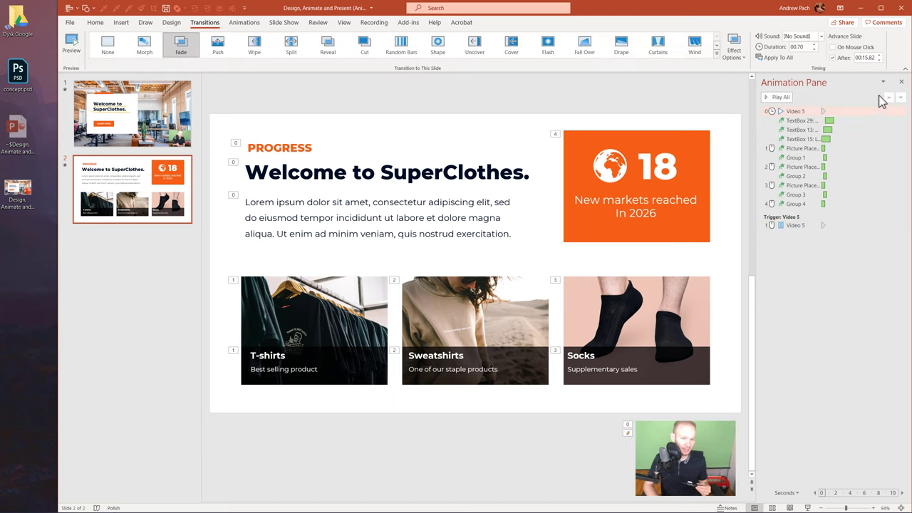
{"action": "left_click", "coordinate": [187, 111]}
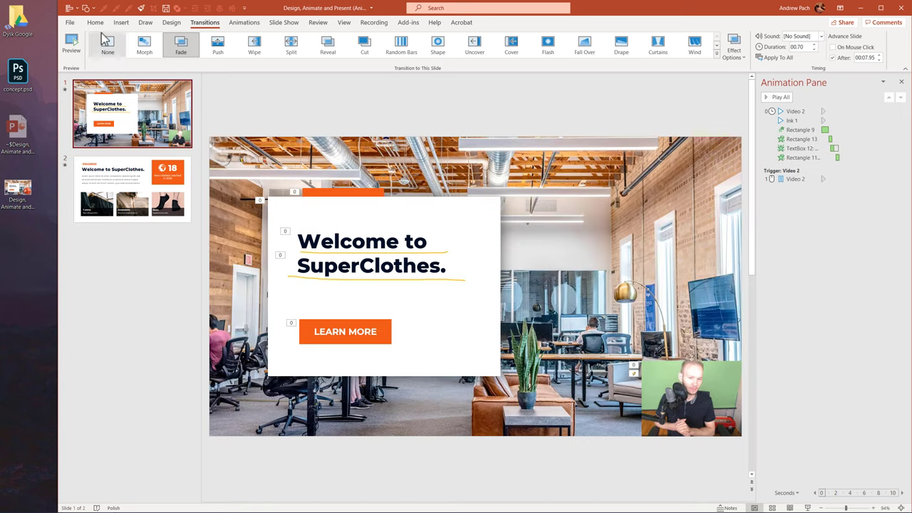
{"action": "left_click", "coordinate": [70, 22]}
{"action": "left_click", "coordinate": [85, 222]}
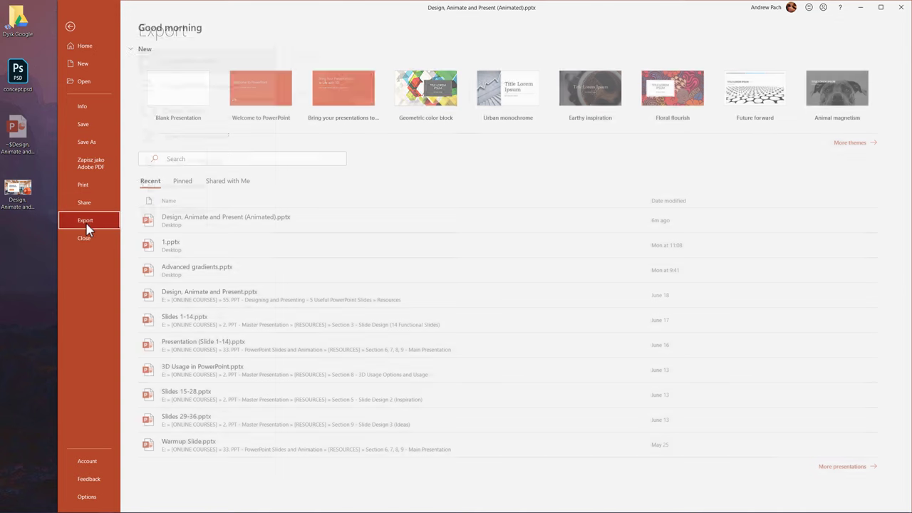
{"action": "left_click", "coordinate": [224, 112]}
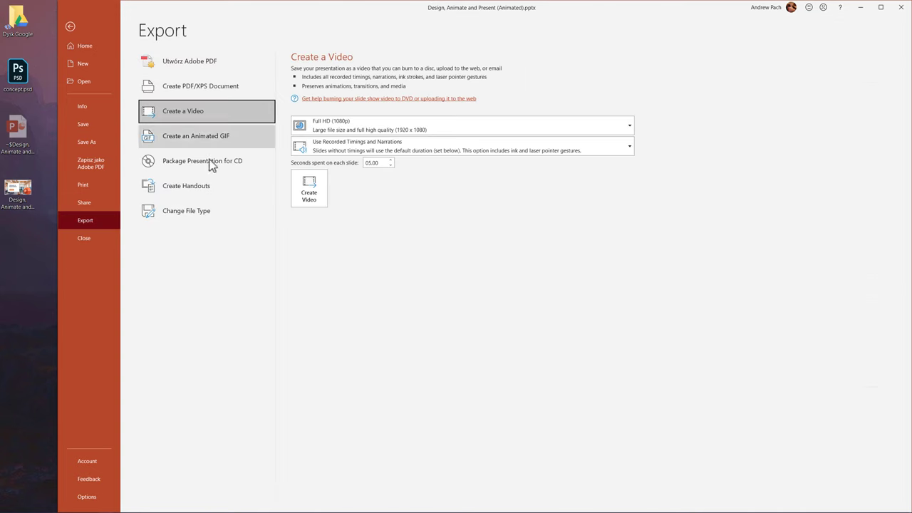
{"action": "left_click", "coordinate": [309, 187]}
{"action": "scroll", "coordinate": [93, 114], "scroll_direction": "up", "scroll_amount": 5}
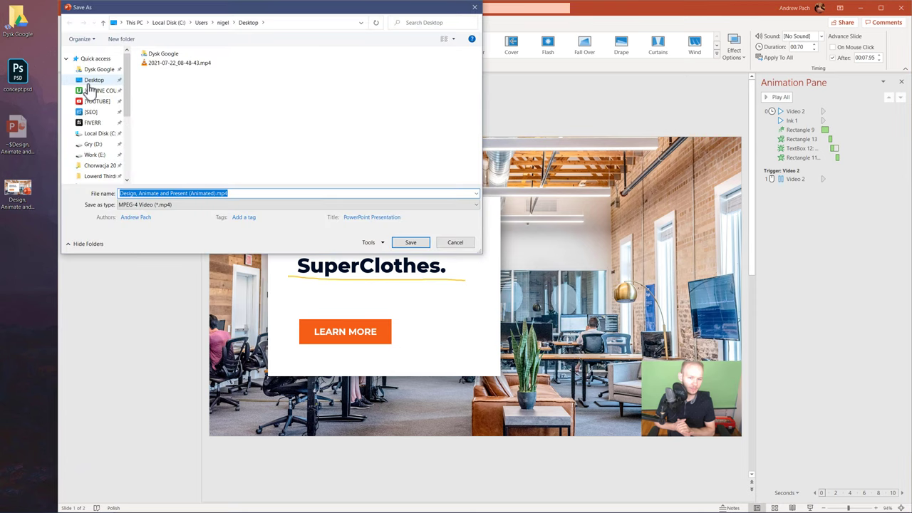
{"action": "left_click", "coordinate": [90, 81]}
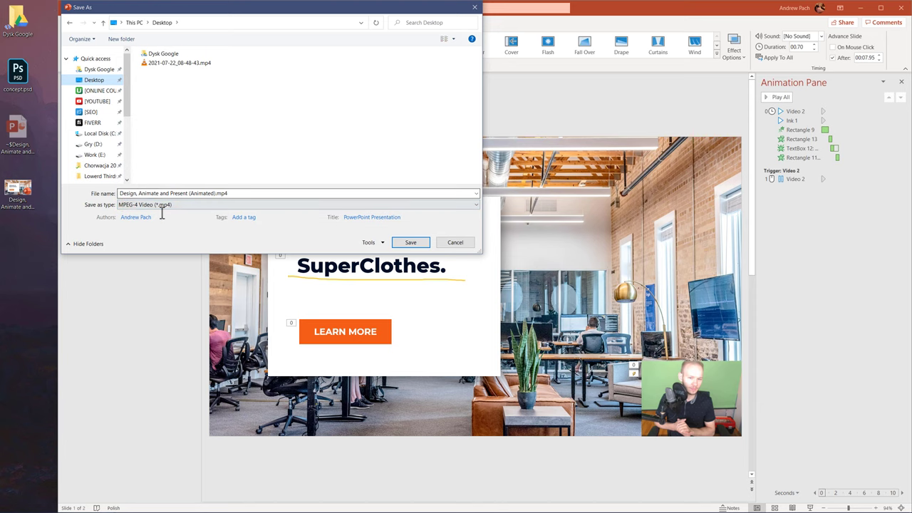
{"action": "left_click", "coordinate": [414, 244]}
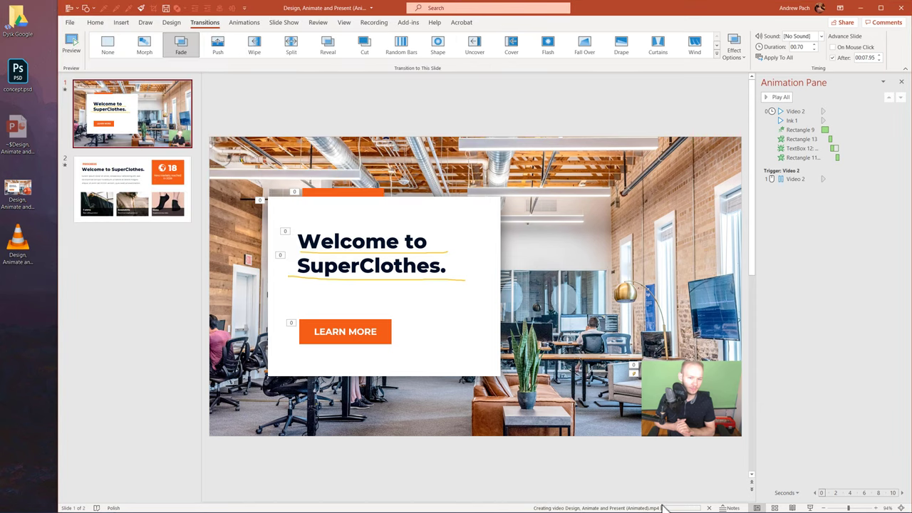
Step: Wait while the 'Creating video' export writes Design, Animate and Present (Animated).mp4 to the Desktop
{"action": "mouse_move", "coordinate": [642, 415]}
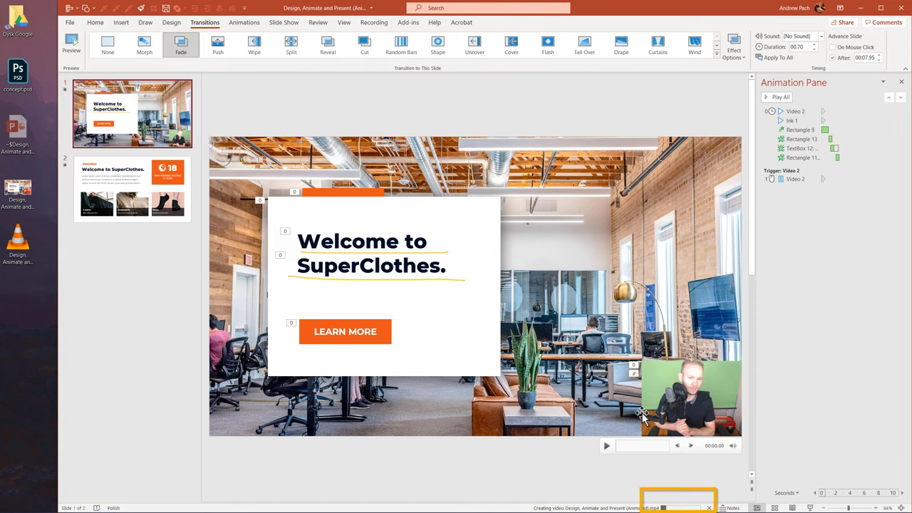